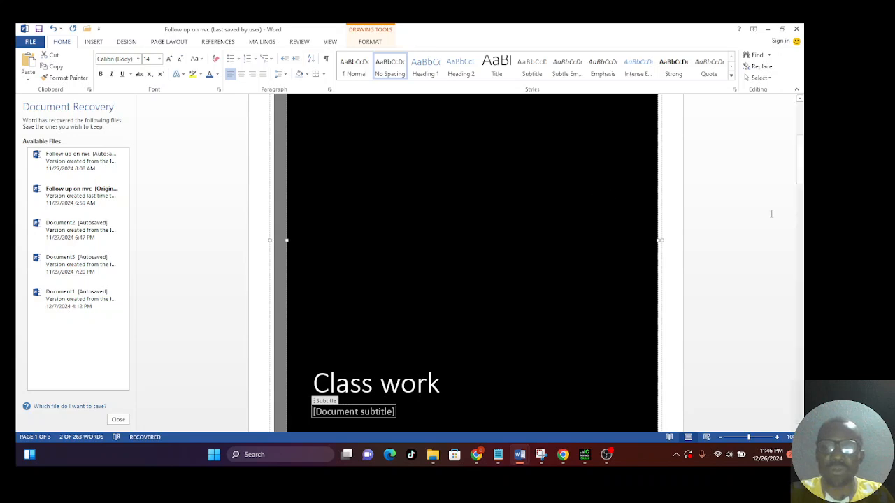
Run the spelling and grammar check over the rest of the document and select the suggested correction for the bracket spacing
{"action": "left_click_drag", "start_coordinate": [801, 180], "coordinate": [803, 139]}
{"action": "left_click", "coordinate": [802, 132]}
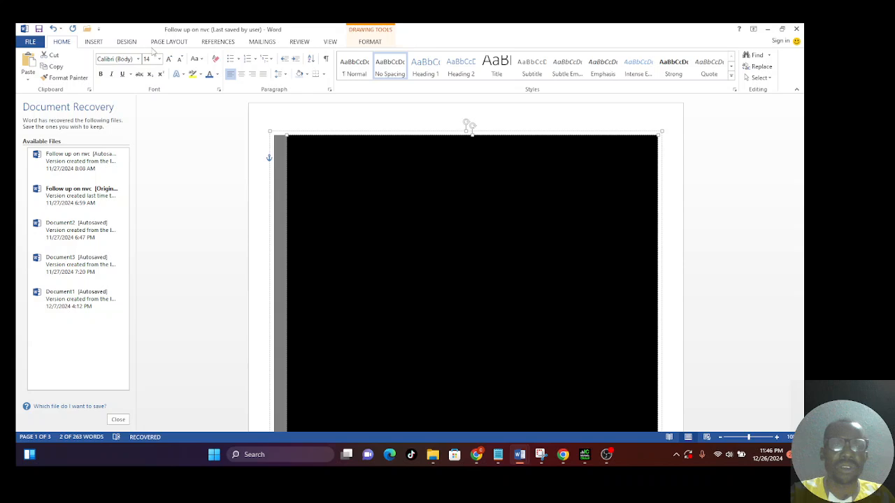
{"action": "left_click", "coordinate": [301, 42]}
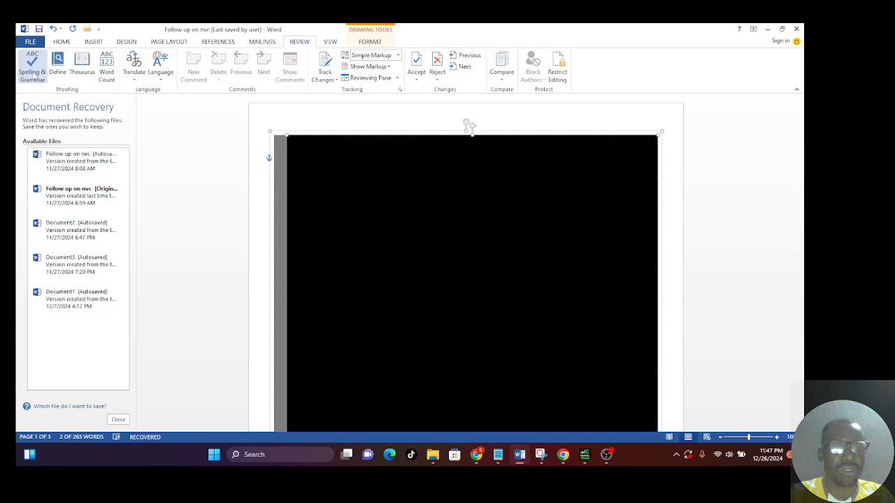
{"action": "left_click", "coordinate": [33, 74]}
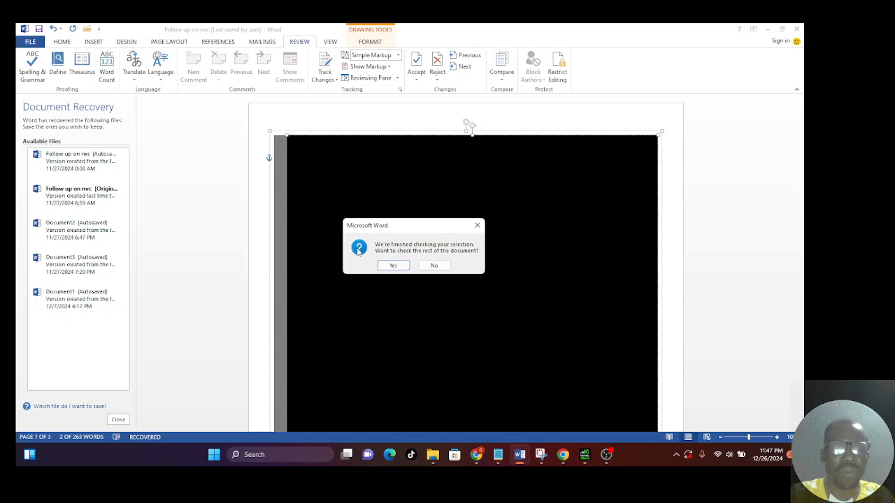
{"action": "left_click", "coordinate": [401, 267]}
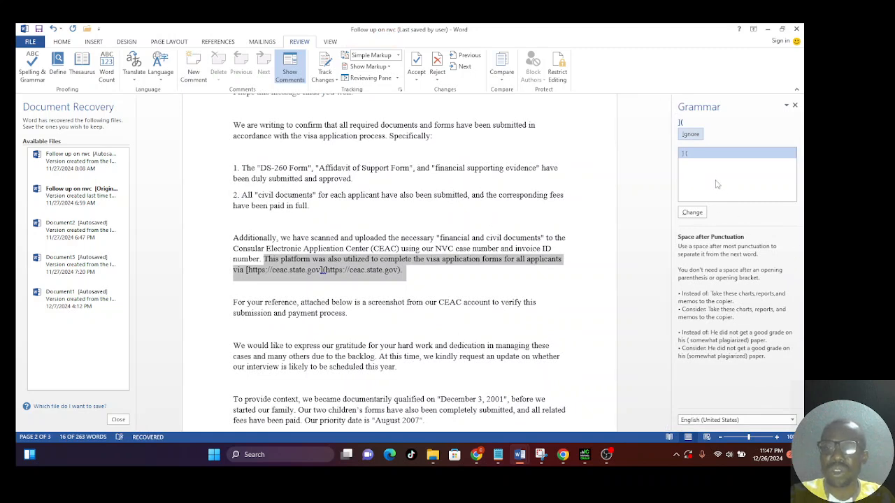
{"action": "left_click", "coordinate": [688, 153]}
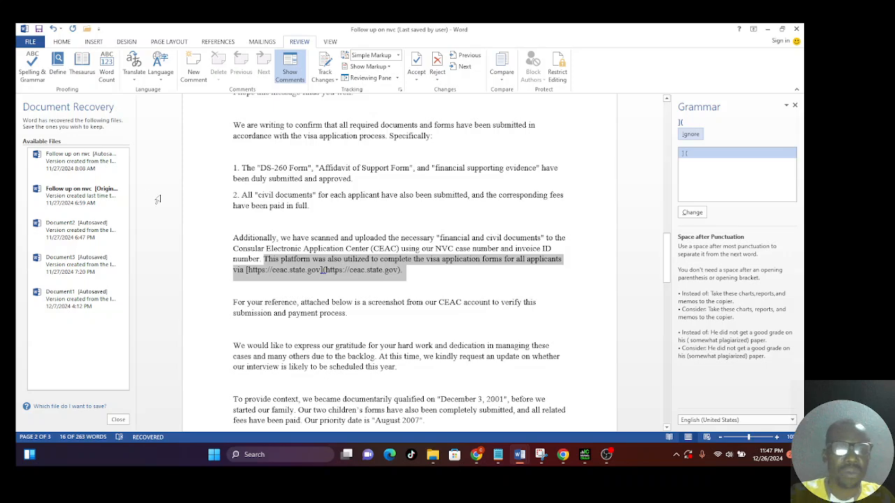
Open the recovered autosaved version of Follow up on nvc, and open the CLASS WORK document from the recent documents
{"action": "left_click", "coordinate": [79, 174]}
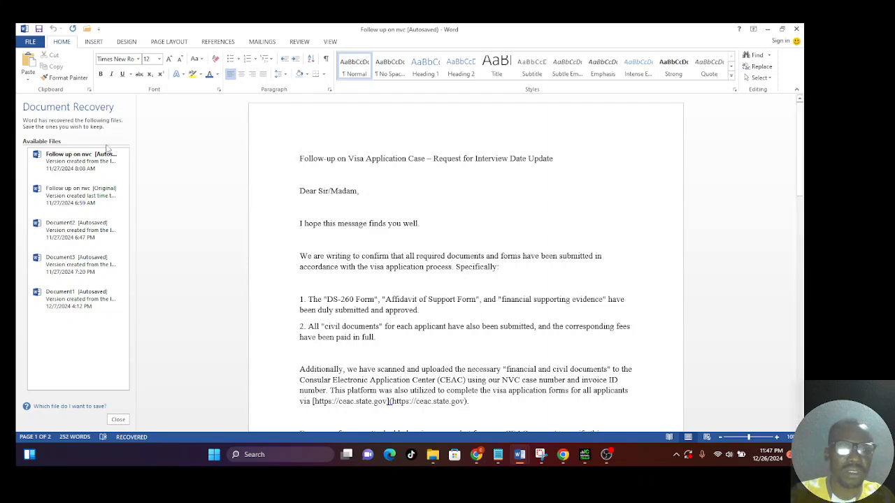
{"action": "left_click", "coordinate": [31, 44]}
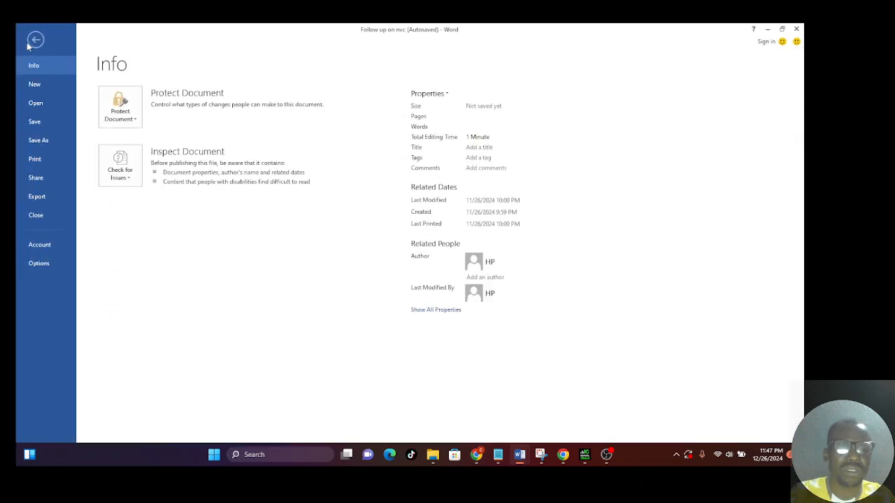
{"action": "left_click", "coordinate": [46, 104]}
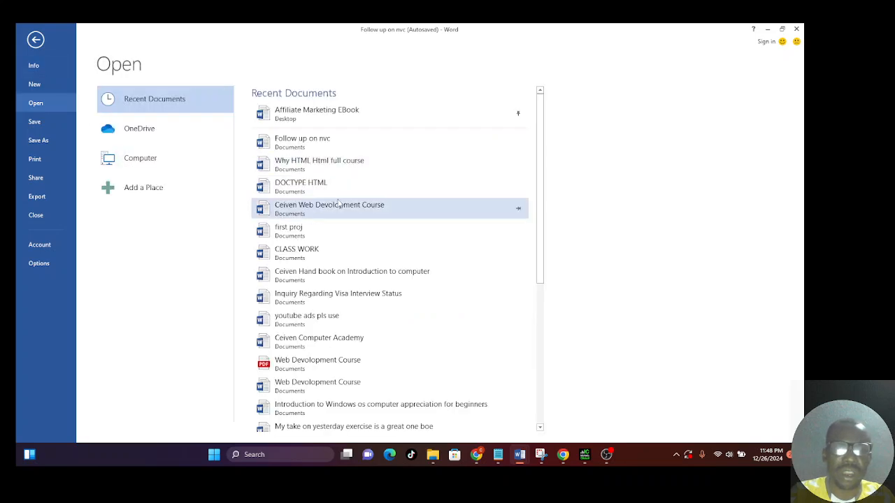
{"action": "left_click", "coordinate": [323, 167]}
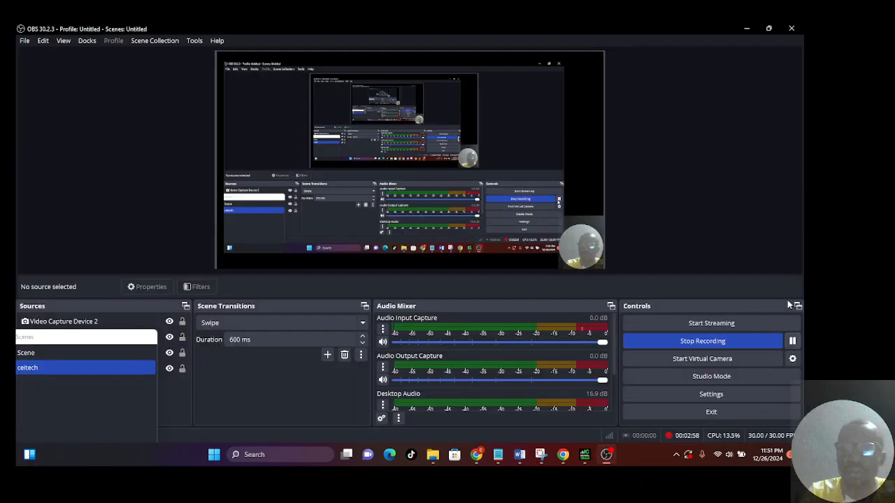
{"action": "left_click", "coordinate": [745, 30]}
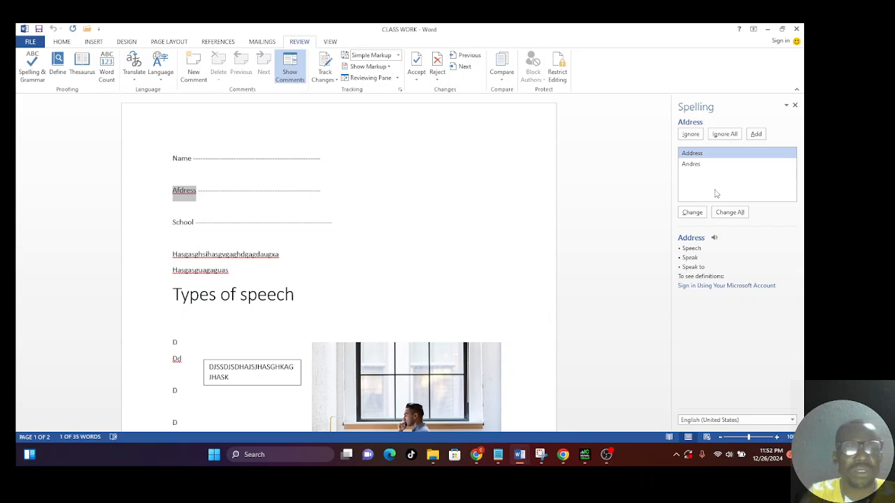
Look up thesaurus synonyms for the misspelled word "Afdress" and for "Types" in the "Types of speech" heading
{"action": "left_click", "coordinate": [74, 67]}
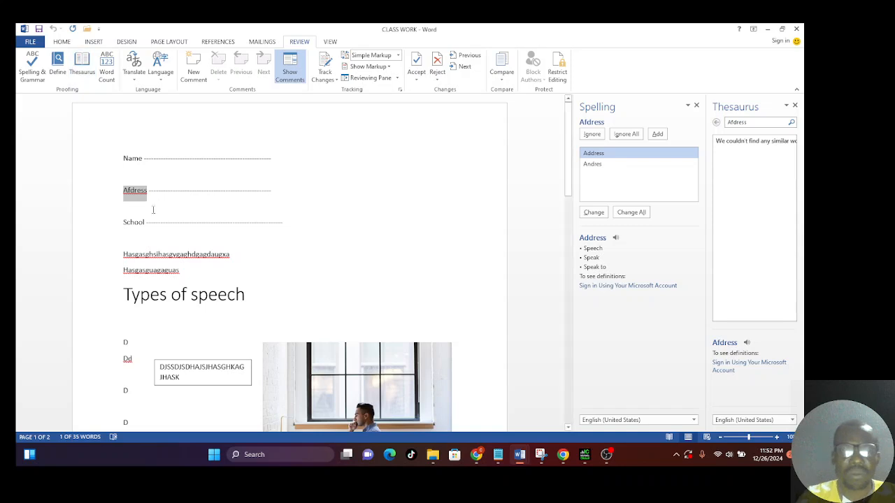
{"action": "left_click_drag", "start_coordinate": [168, 297], "coordinate": [123, 296]}
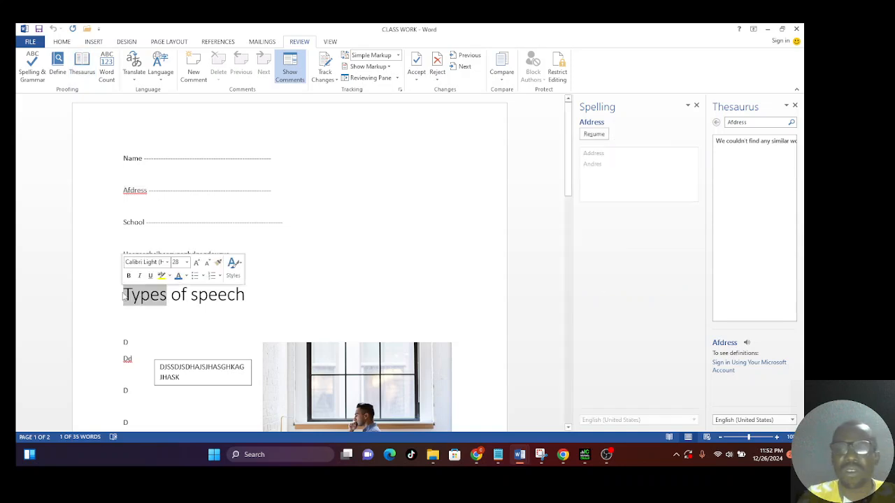
{"action": "left_click", "coordinate": [80, 75]}
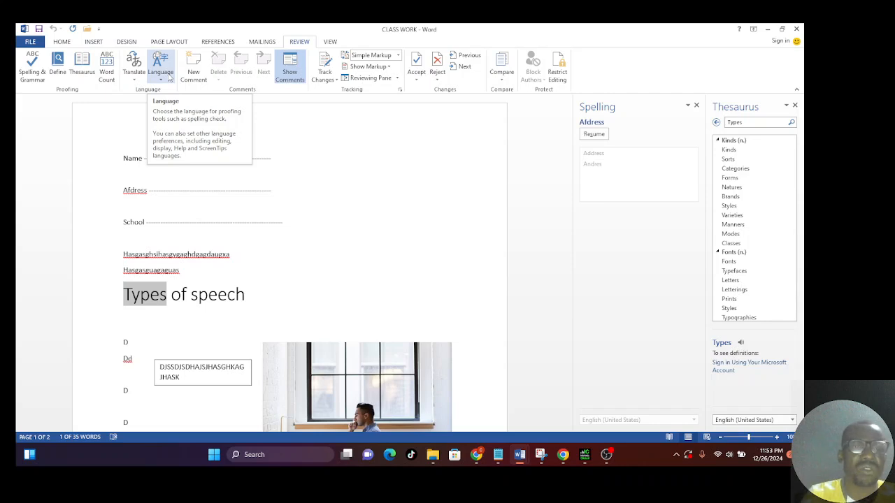
Check the word count statistics for the selected word "Types" and look further through its synonyms
{"action": "left_click", "coordinate": [106, 75]}
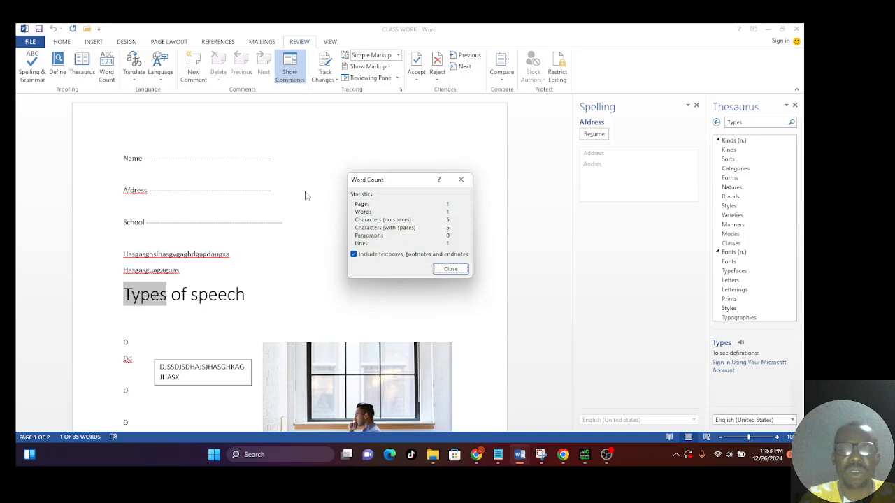
{"action": "left_click", "coordinate": [450, 270]}
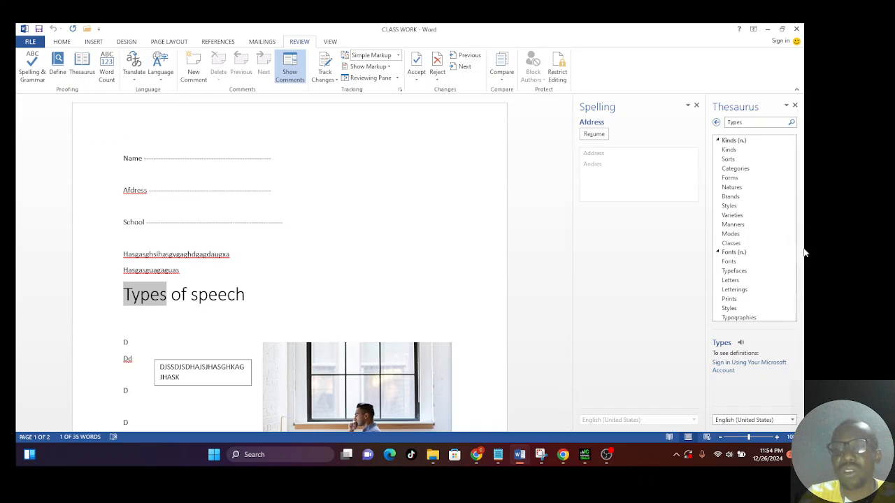
{"action": "left_click_drag", "start_coordinate": [794, 237], "coordinate": [796, 304]}
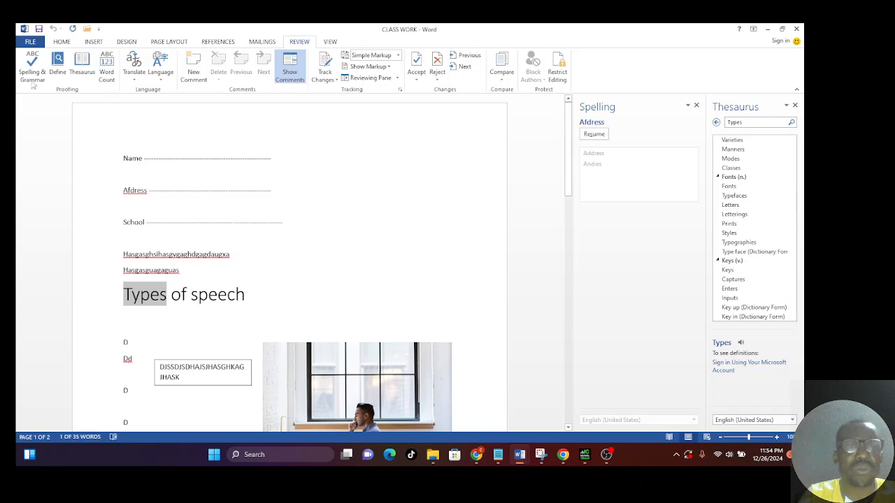
Open the print settings for the document and set the number of copies to 5
{"action": "left_click", "coordinate": [28, 42]}
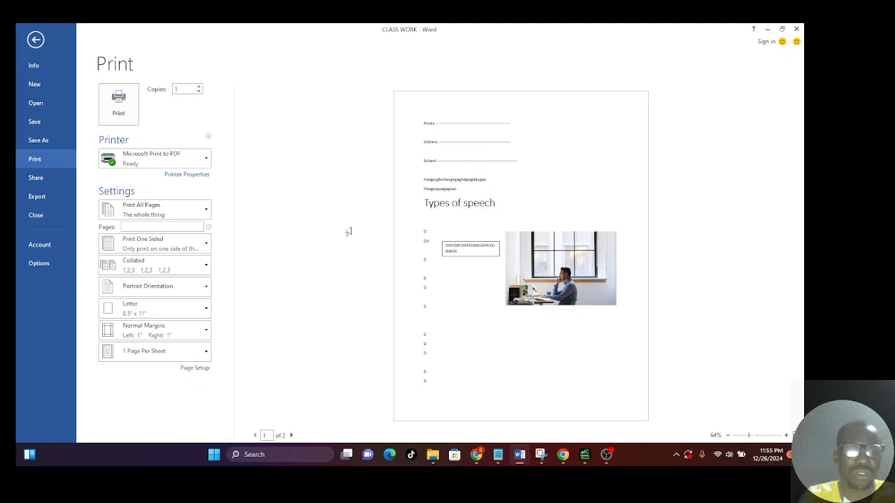
{"action": "mouse_move", "coordinate": [189, 137]}
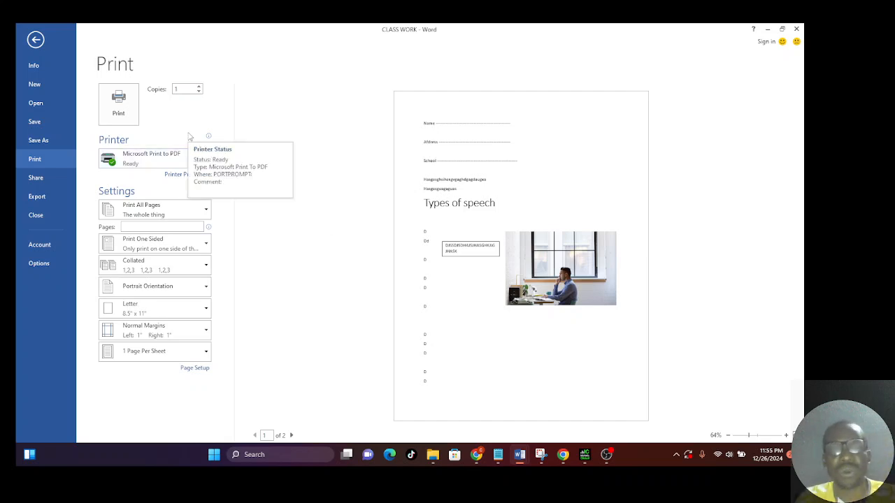
{"action": "double_click", "coordinate": [184, 89]}
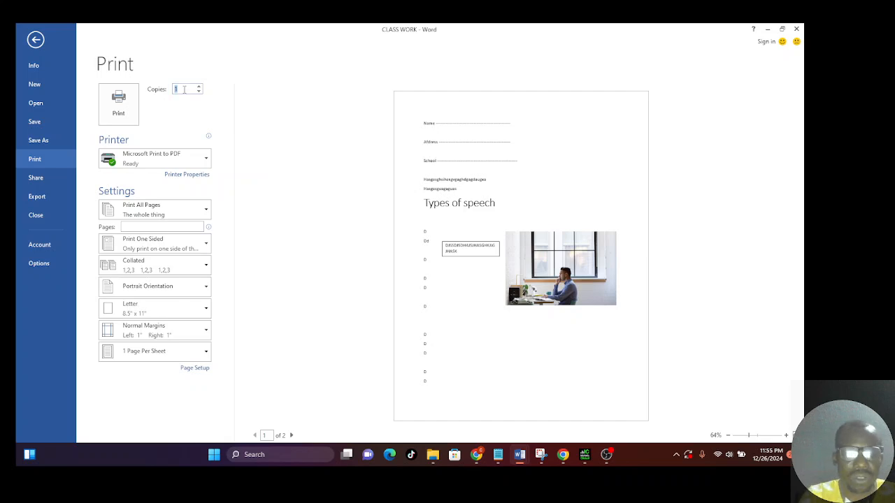
{"action": "type", "text": "5"}
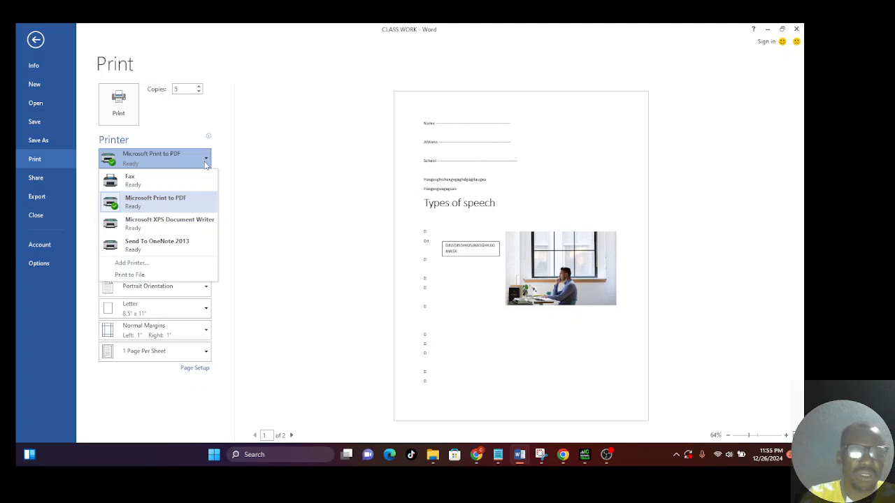
Inspect the page orientation and margin options for printing, and try restricting the print range to page 1
{"action": "left_click", "coordinate": [206, 287]}
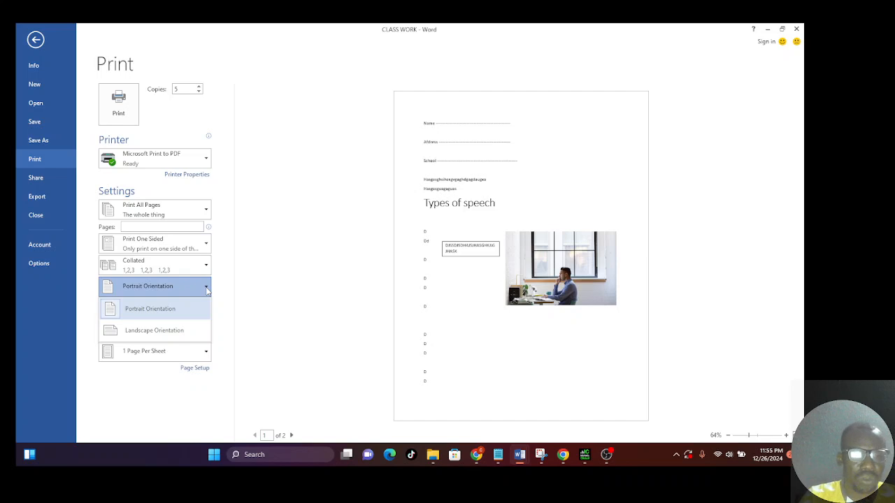
{"action": "left_click", "coordinate": [207, 289]}
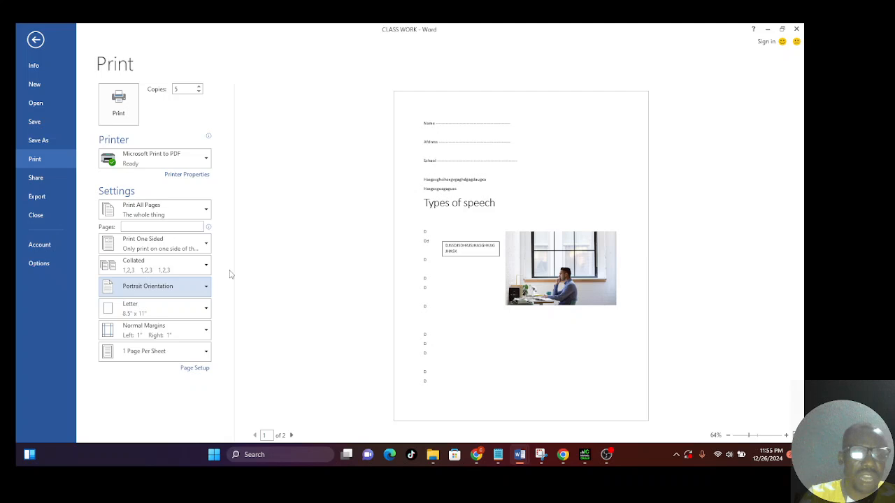
{"action": "left_click", "coordinate": [169, 228]}
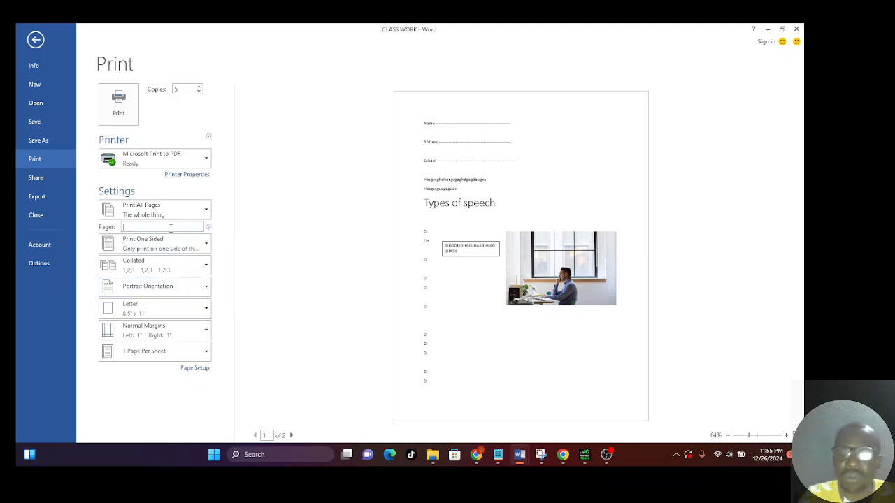
{"action": "type", "text": "1"}
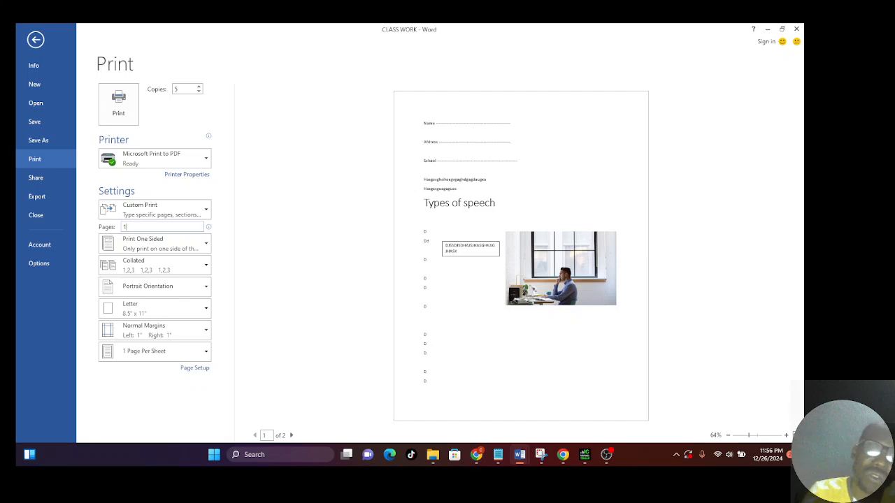
{"action": "key", "text": "BackSpace"}
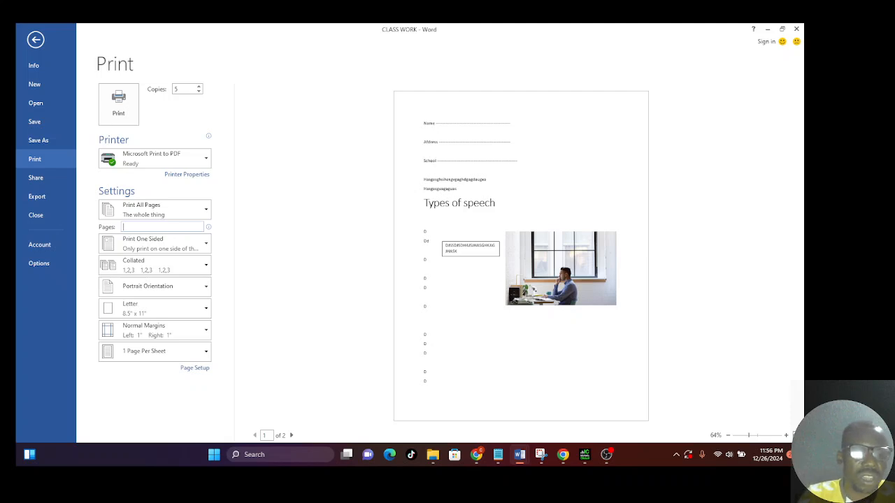
{"action": "left_click", "coordinate": [206, 339]}
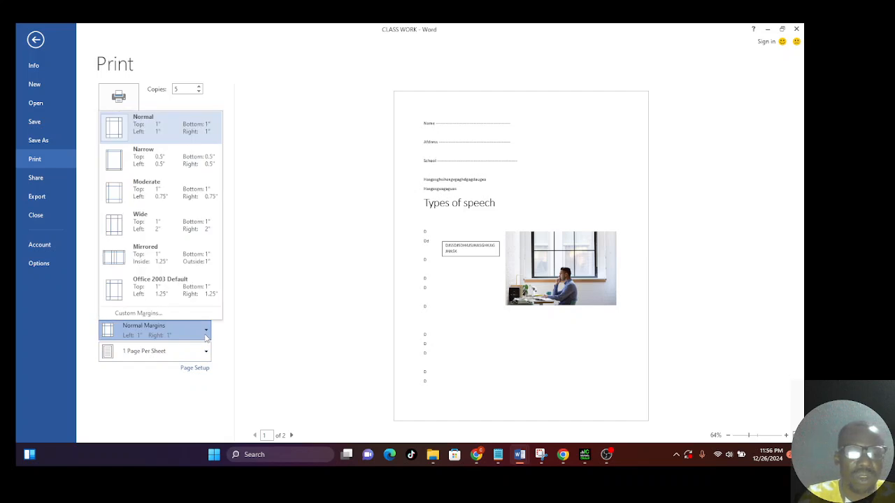
{"action": "left_click", "coordinate": [206, 338]}
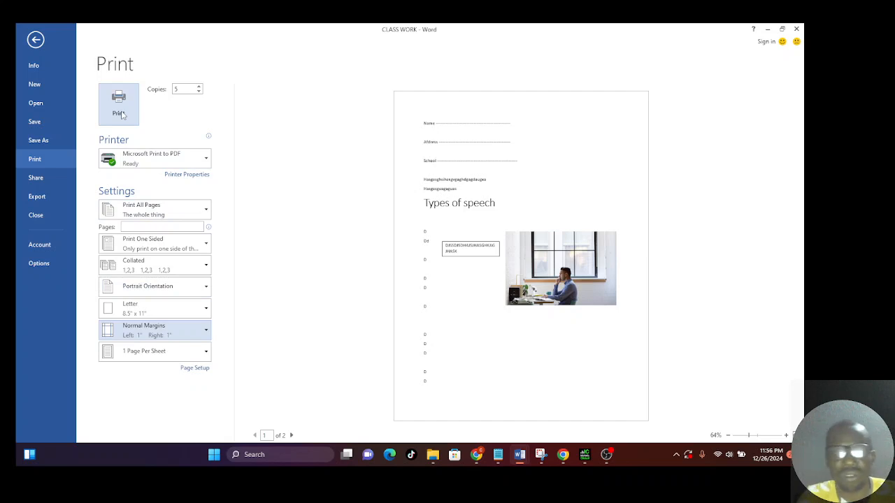
Review the options for exporting the document as PDF/XPS and for sharing it
{"action": "left_click", "coordinate": [31, 200]}
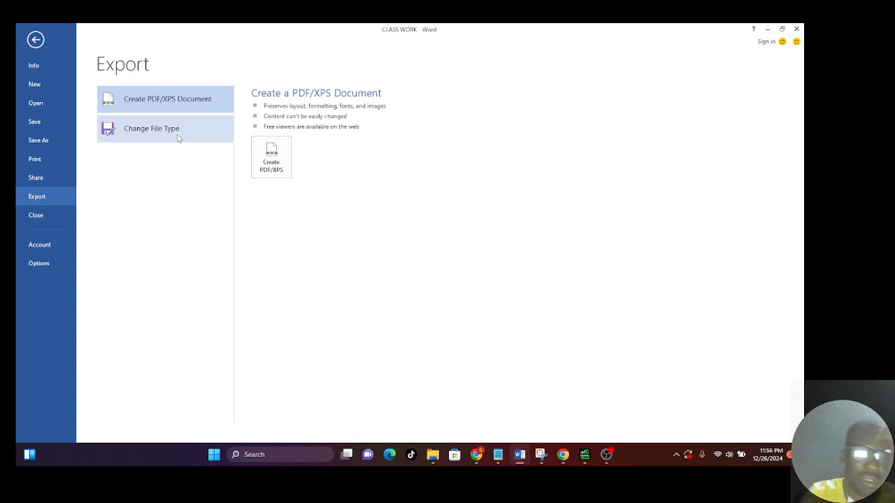
{"action": "left_click", "coordinate": [48, 177]}
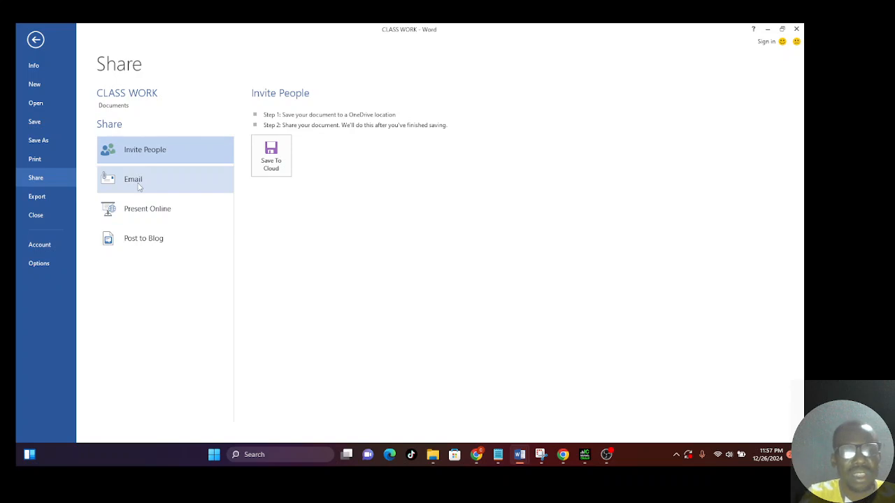
{"action": "left_click", "coordinate": [41, 198]}
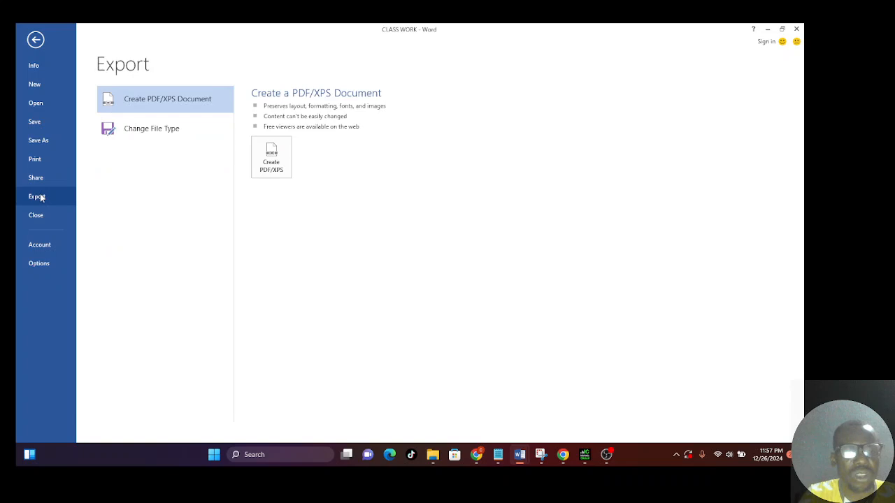